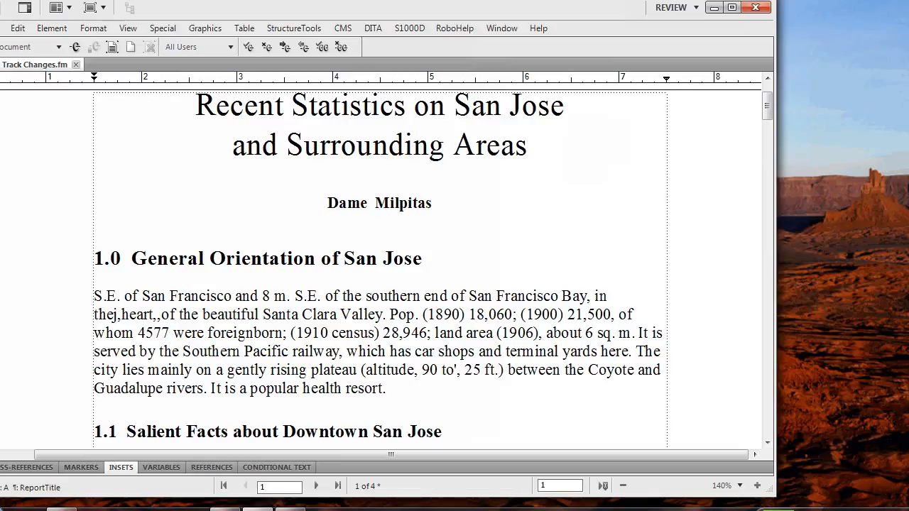
Save the document as a review PDF with commenting enabled in Reader, named V10 Track Changes.pdf, in a new REVIEWER PDF folder.
key("alt+f")
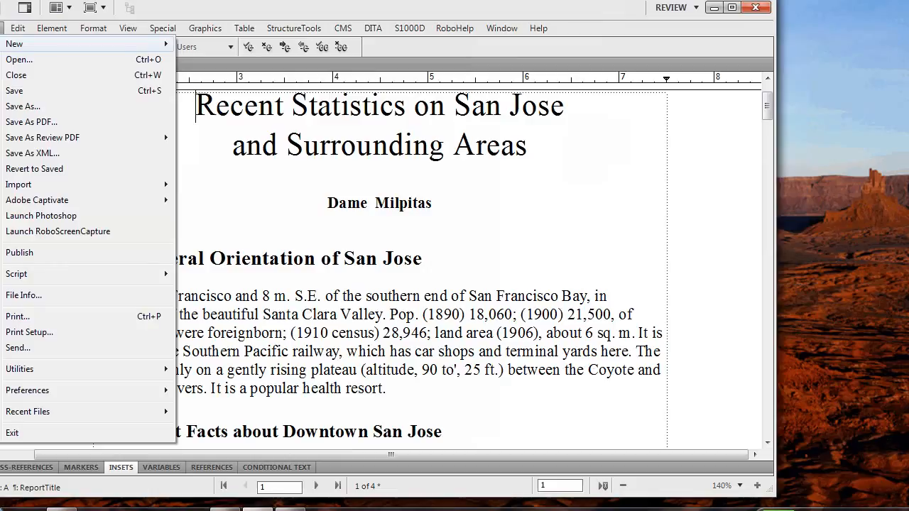
mouse_move(42, 137)
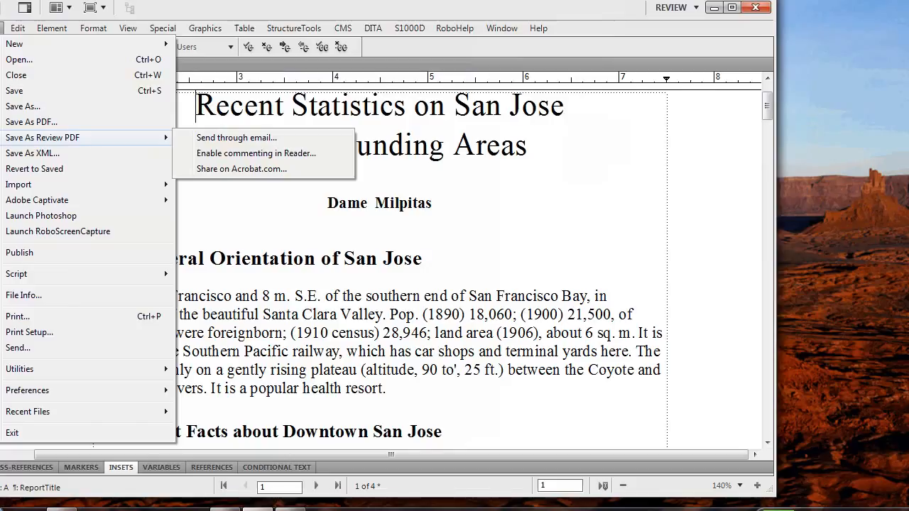
left_click(256, 153)
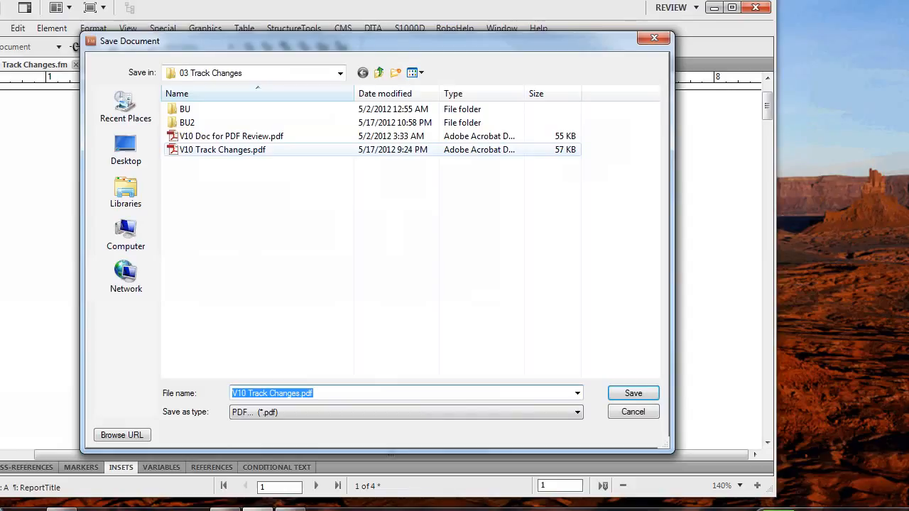
key("ctrl+shift+n")
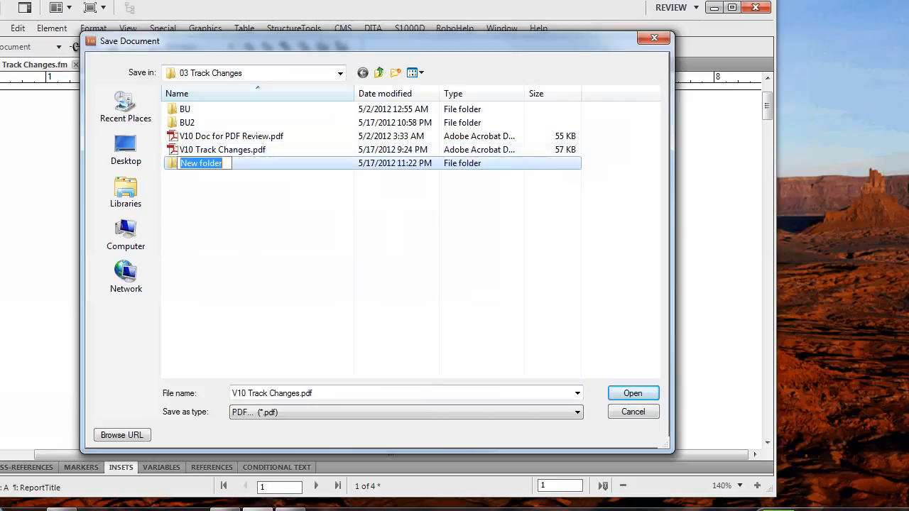
key("Caps_Lock")
type("REV")
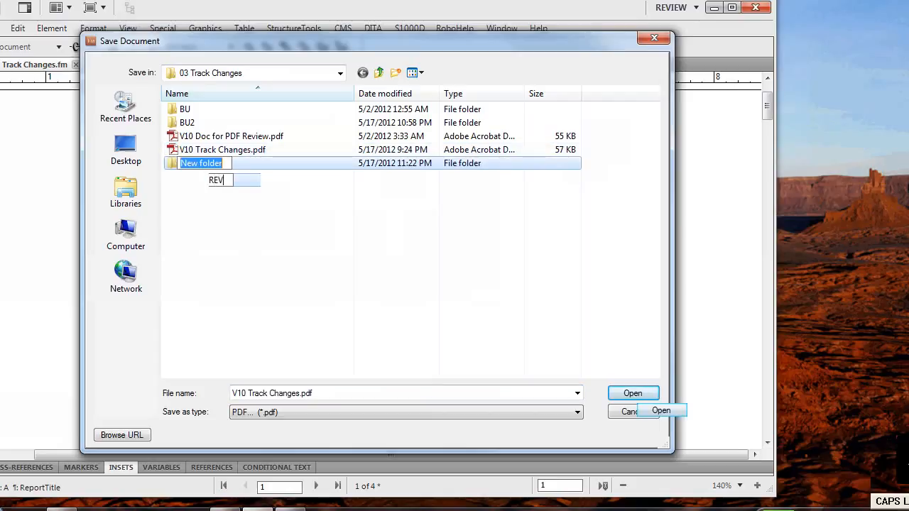
type("IEWER PDF")
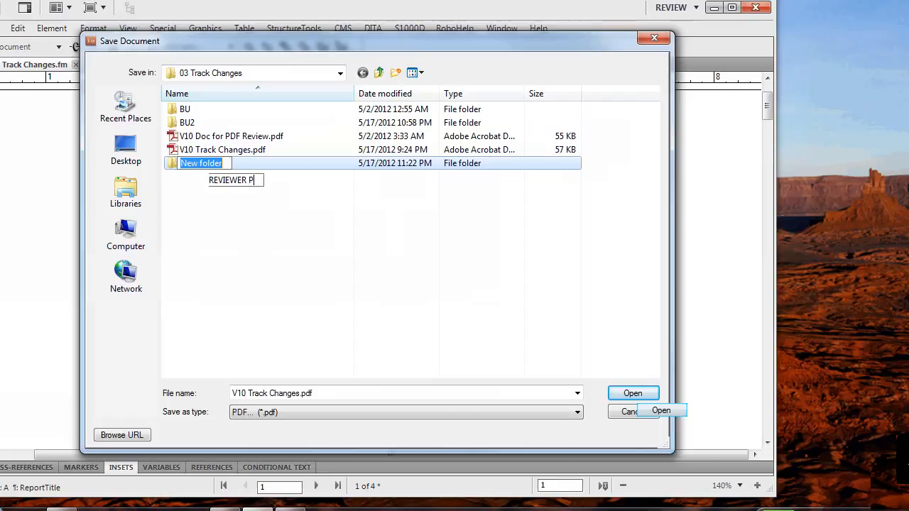
key("Caps_Lock")
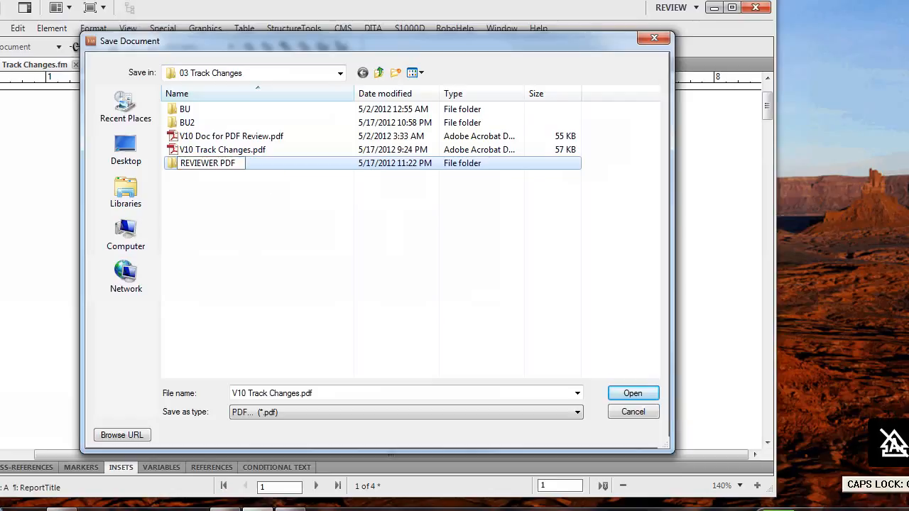
key("Return")
key("Return")
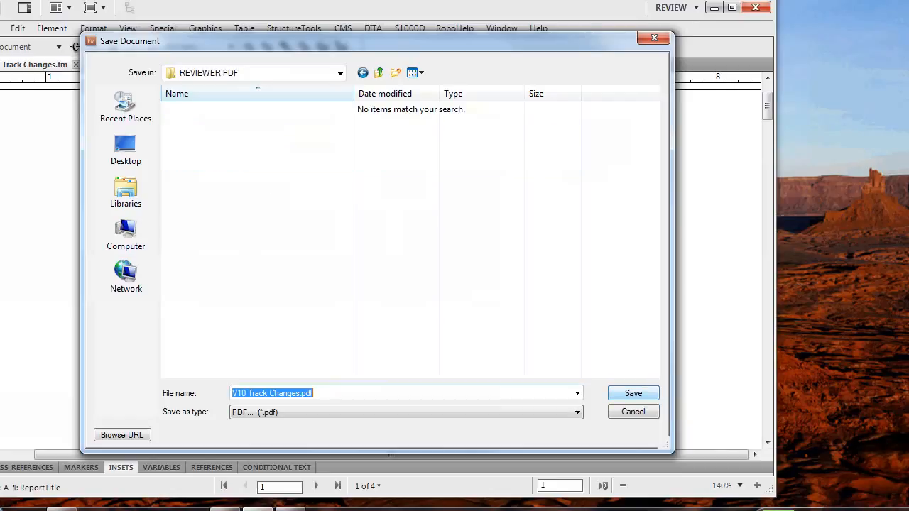
key("Return")
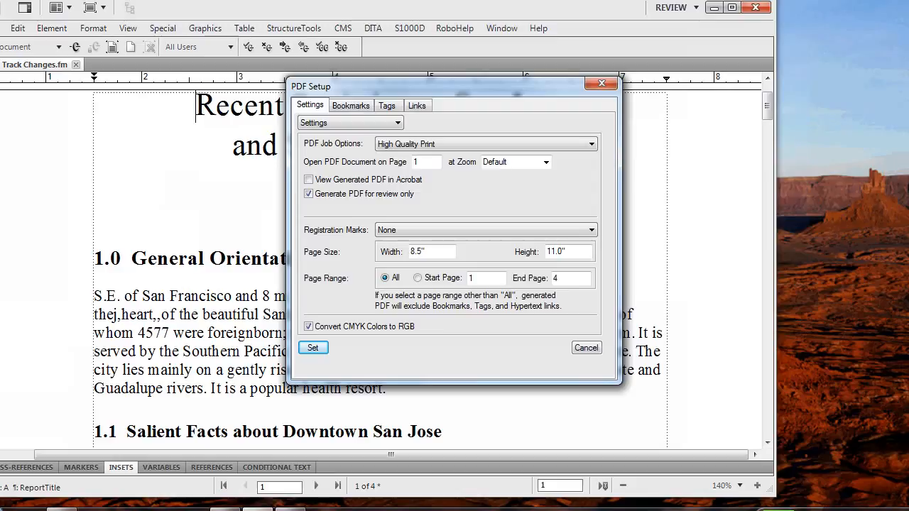
key("Return")
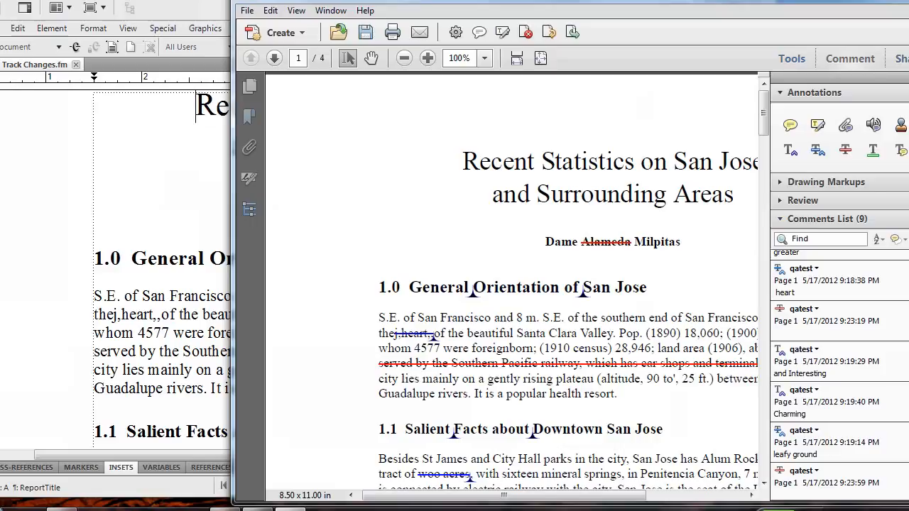
Strike through the word "Surrounding" in the PDF's title, and undo that markup.
left_click_drag(668, 194, 544, 207)
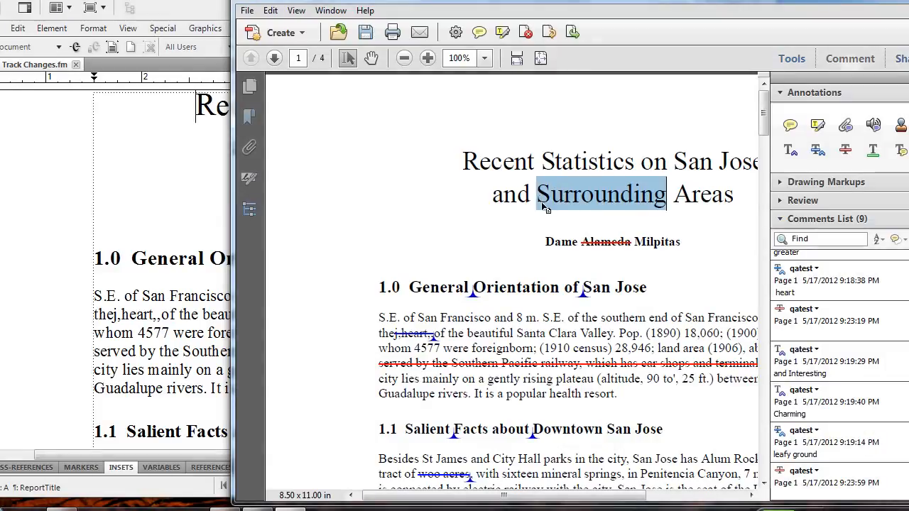
left_click(844, 149)
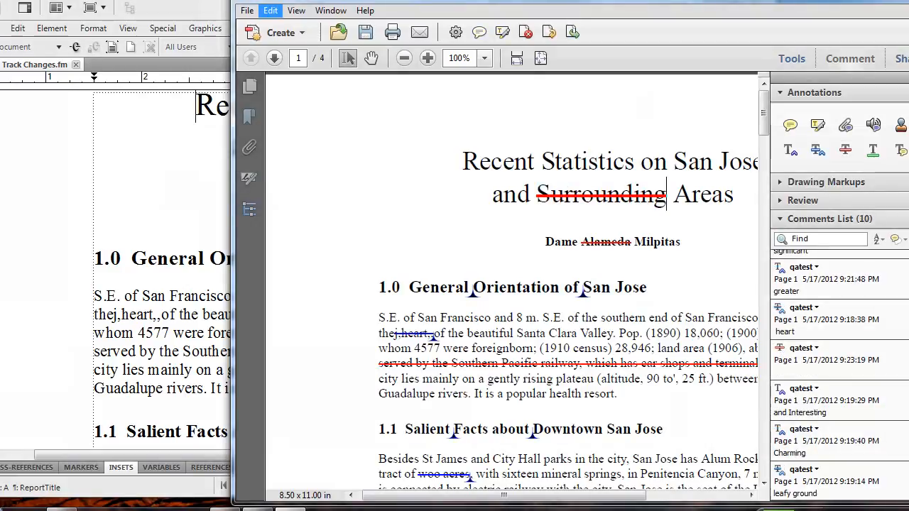
left_click(270, 10)
left_click(287, 28)
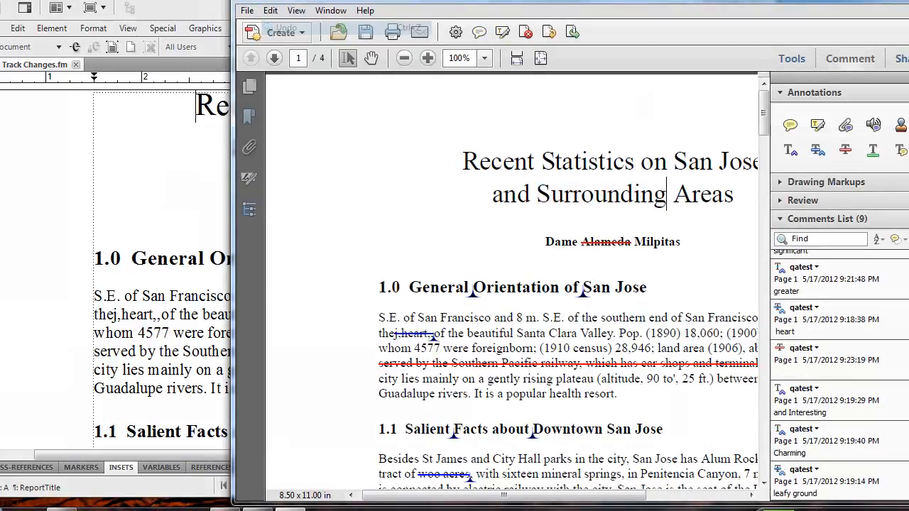
Hide the comments pane and examine the reviewer markups on page 1, including the insertion note before "Downtown" in heading 1.1.
left_click(850, 59)
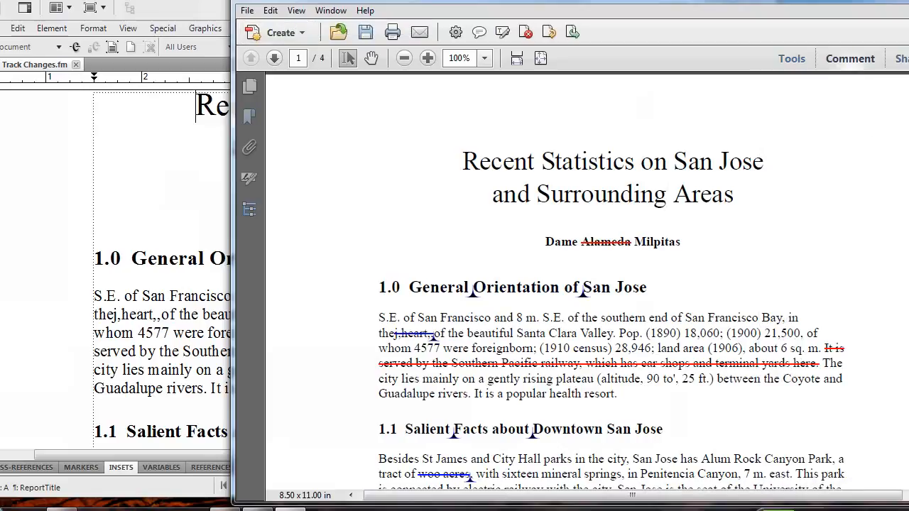
scroll(586, 273, "down", 4)
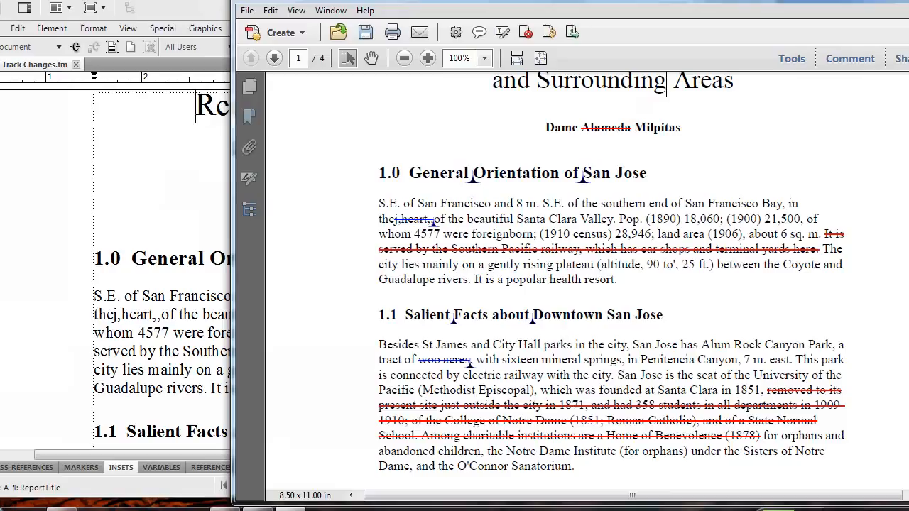
scroll(611, 277, "down", 5)
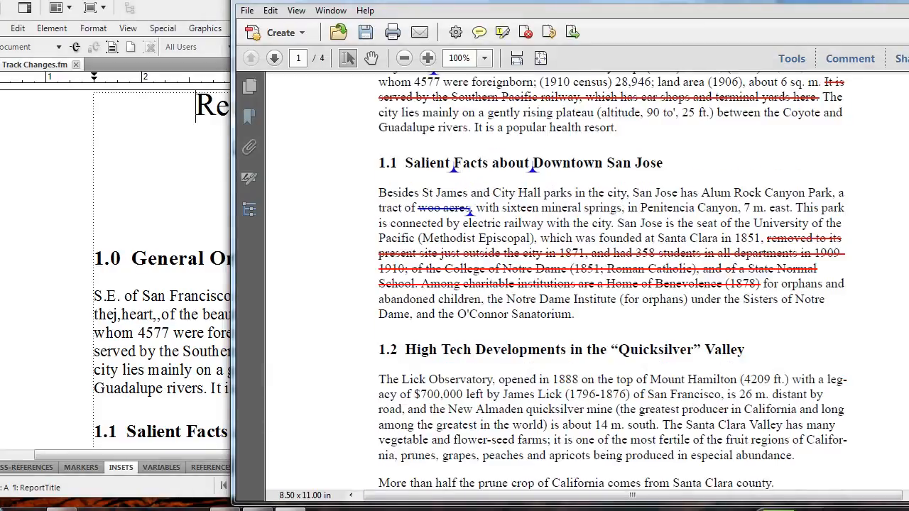
scroll(612, 277, "down", 5)
scroll(612, 277, "up", 7)
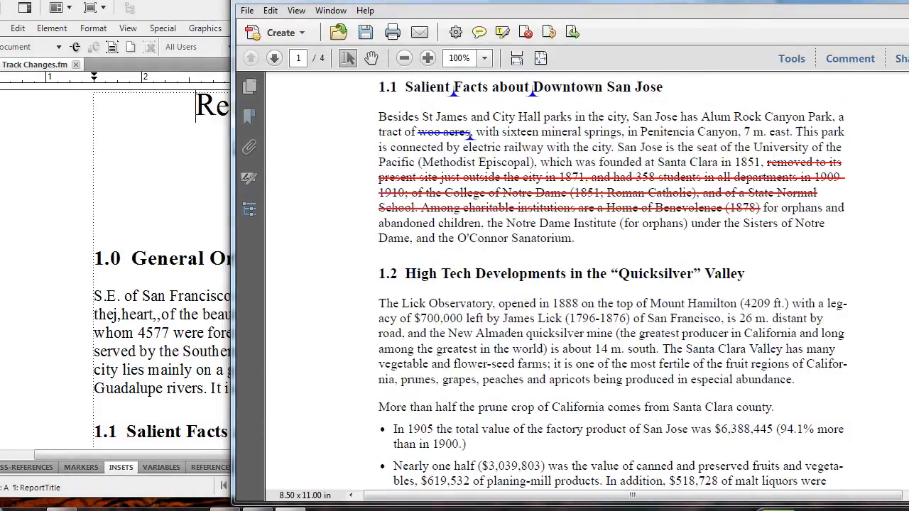
scroll(612, 284, "up", 4)
scroll(612, 284, "up", 2)
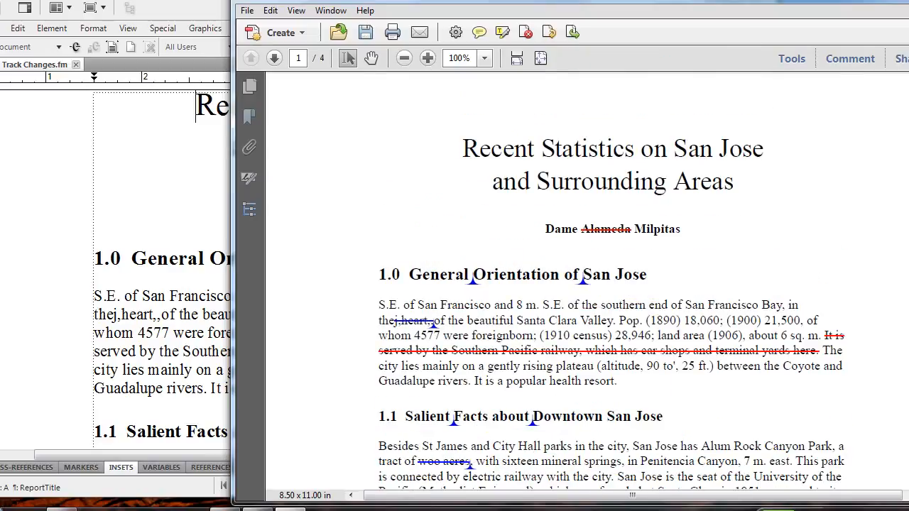
scroll(612, 284, "down", 1)
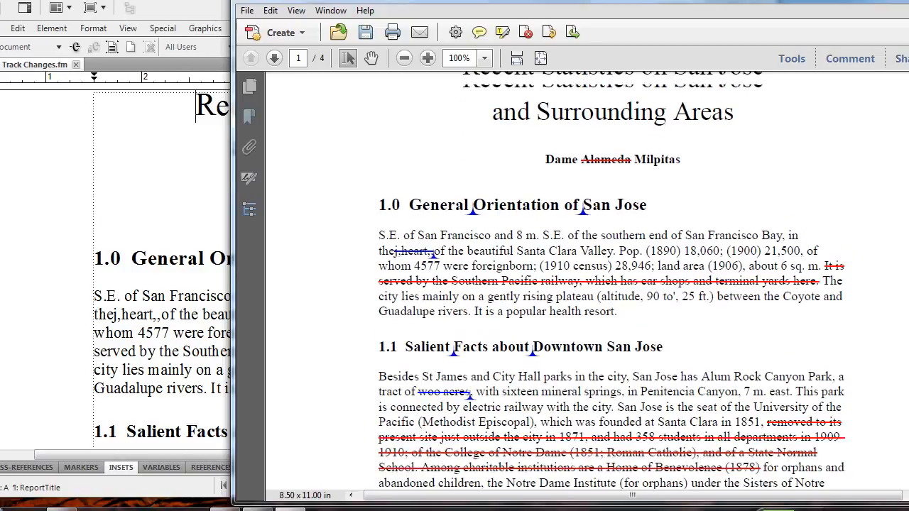
scroll(612, 284, "up", 2)
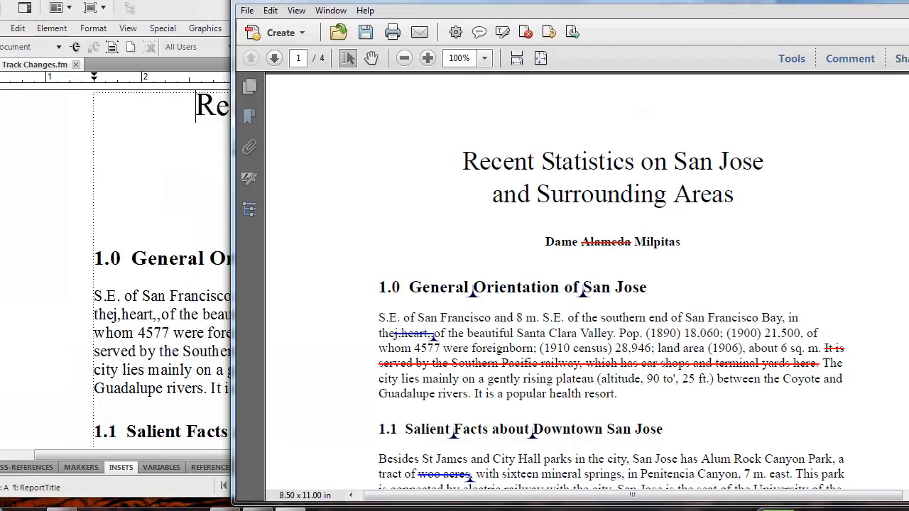
double_click(532, 434)
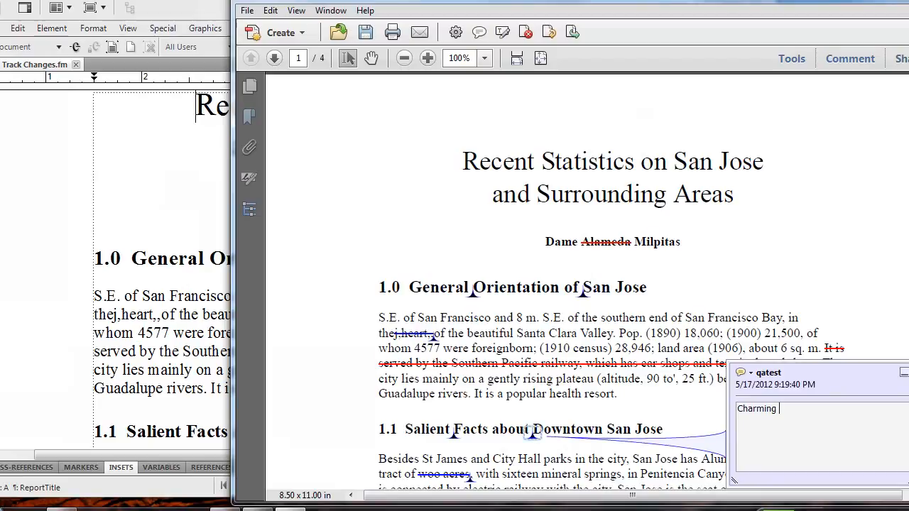
key("Escape")
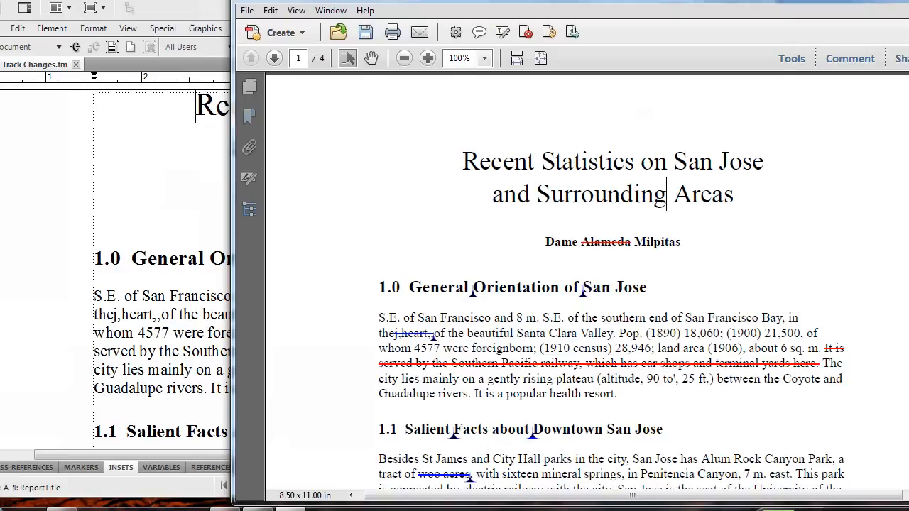
Switch back to FrameMaker and import all comments from V10 Track Changes.pdf into the document, continuing despite the changed source file.
key("alt+Tab")
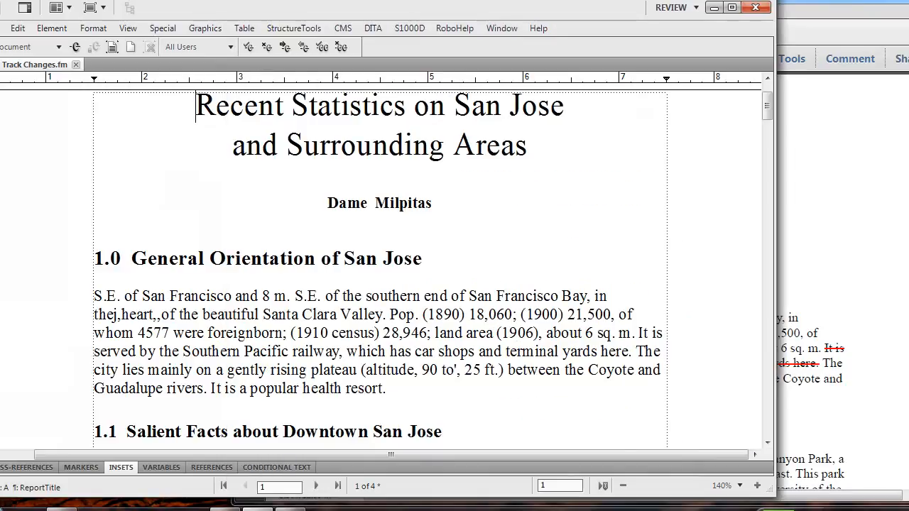
key("alt+f")
mouse_move(28, 184)
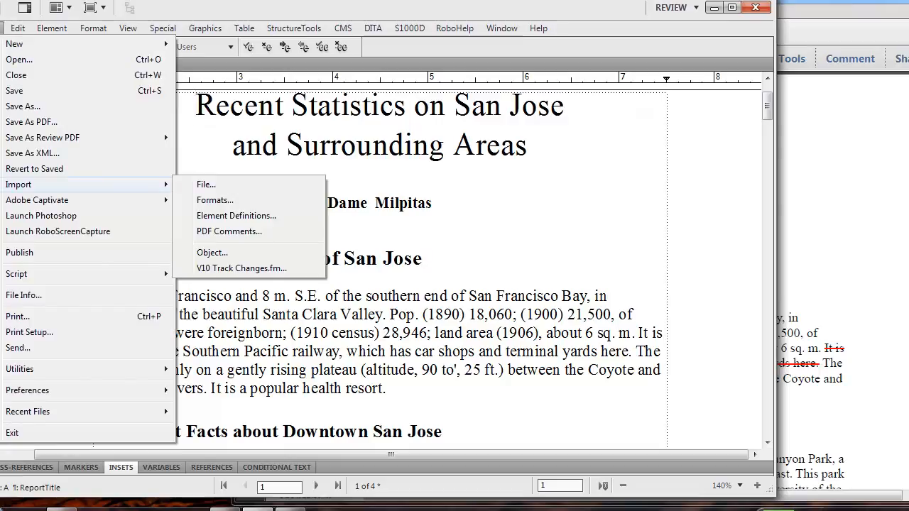
left_click(228, 231)
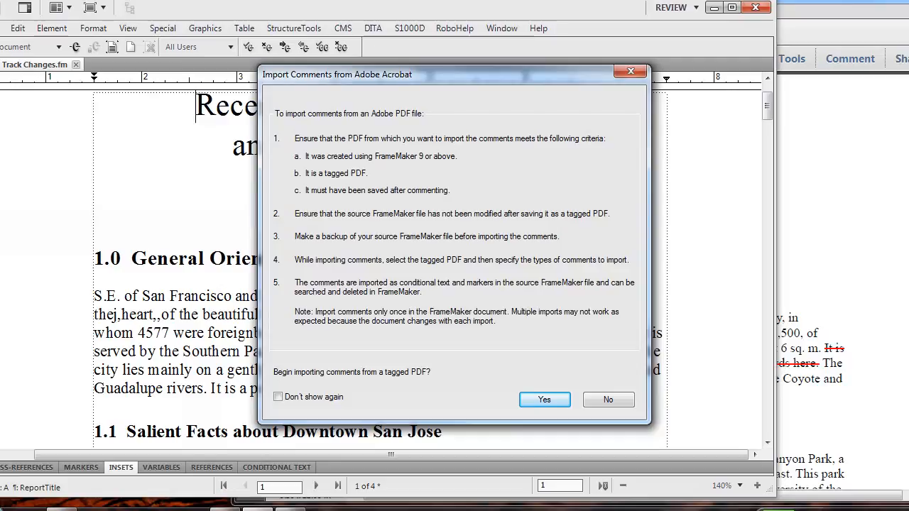
key("Return")
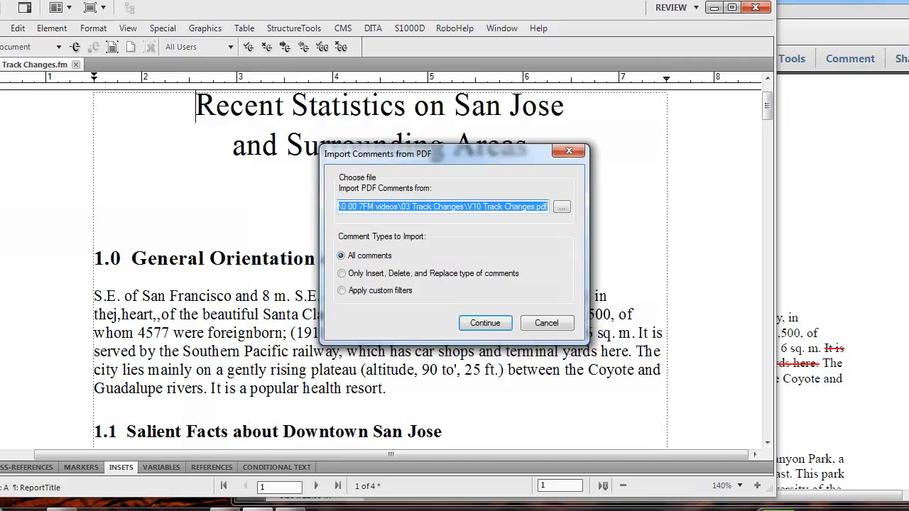
key("Return")
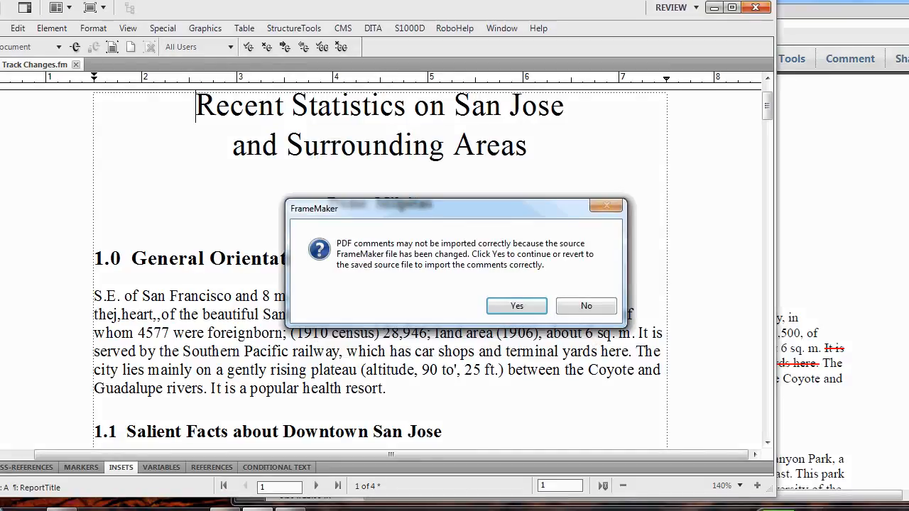
key("Return")
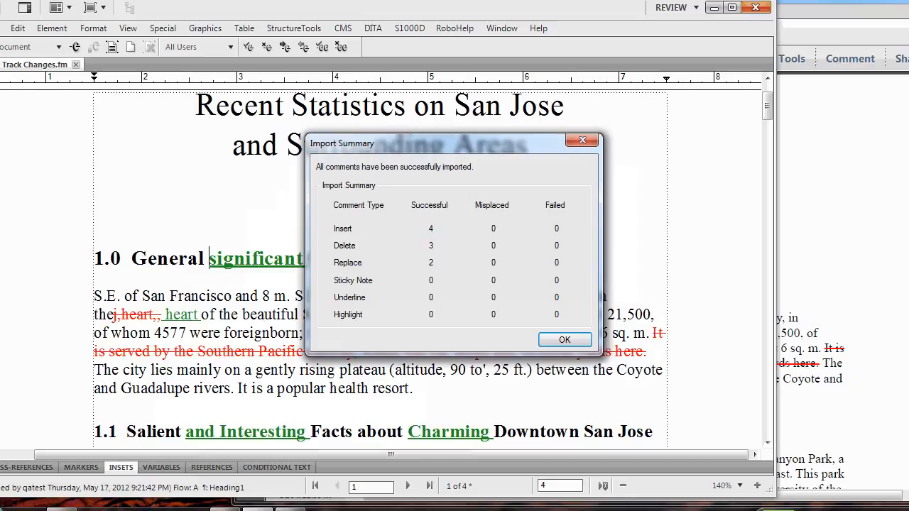
key("Return")
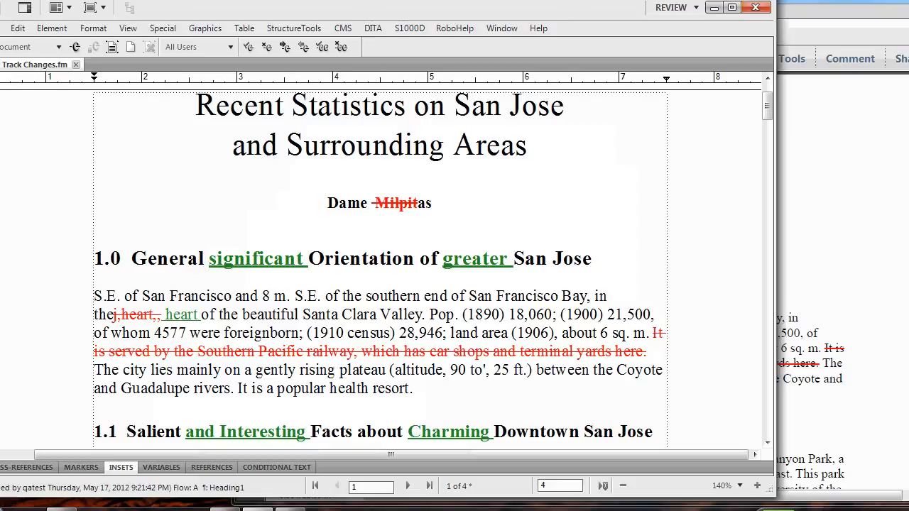
Find the first tracked change after the title and reject the deletion in the author line.
left_click(380, 146)
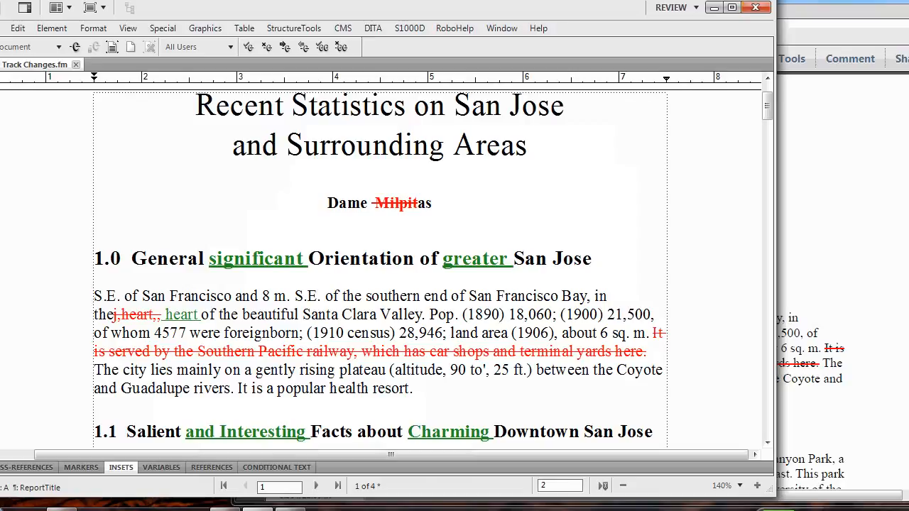
left_click(284, 47)
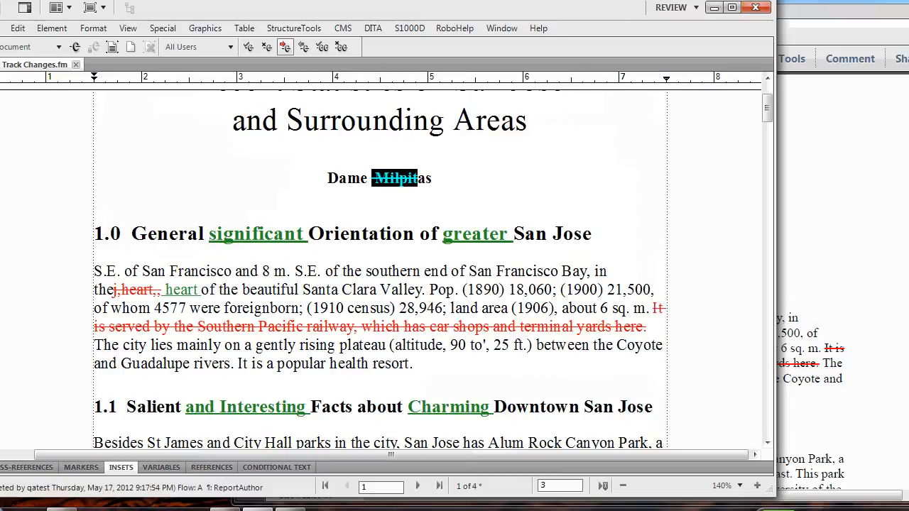
left_click(267, 47)
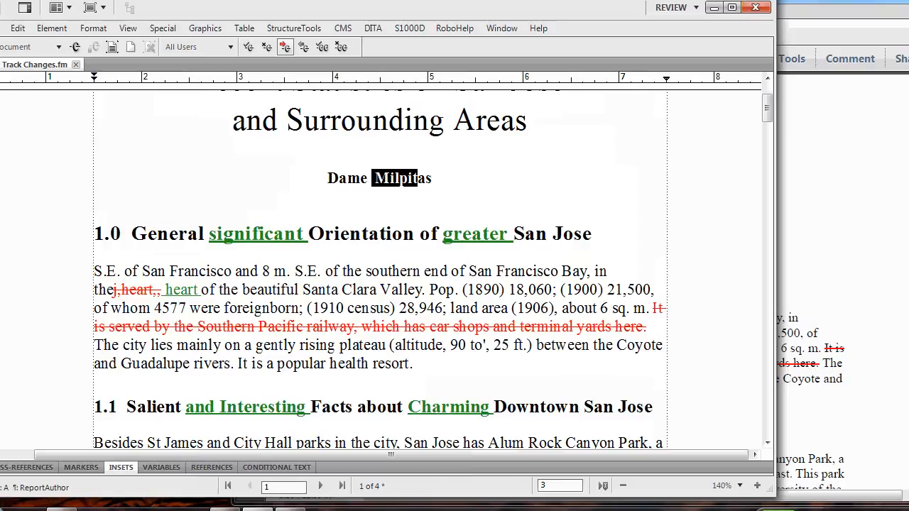
Accept the tracked insertion of "significant" in heading 1.0 and go to the next change.
left_click(285, 47)
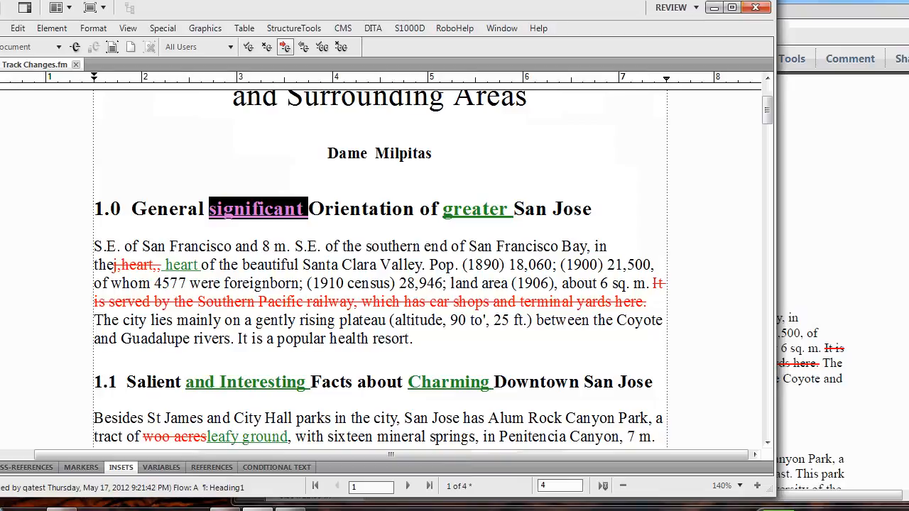
left_click(266, 47)
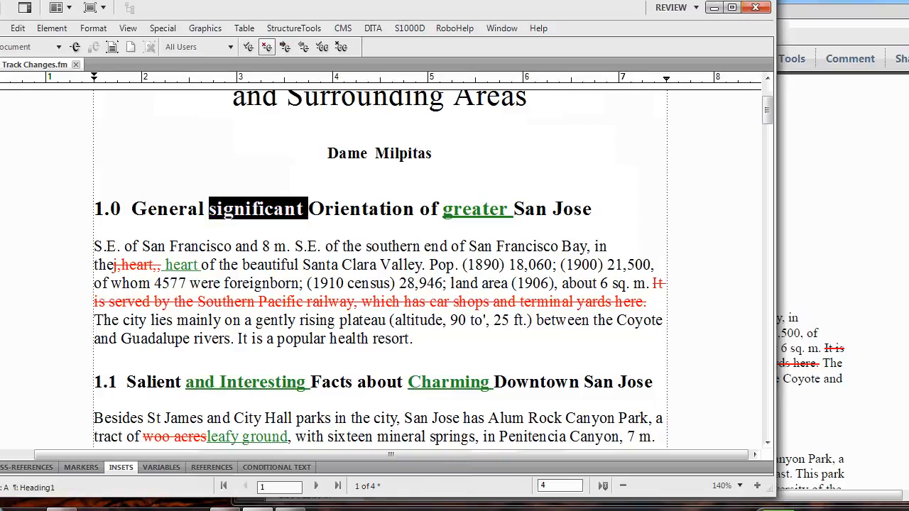
left_click(285, 47)
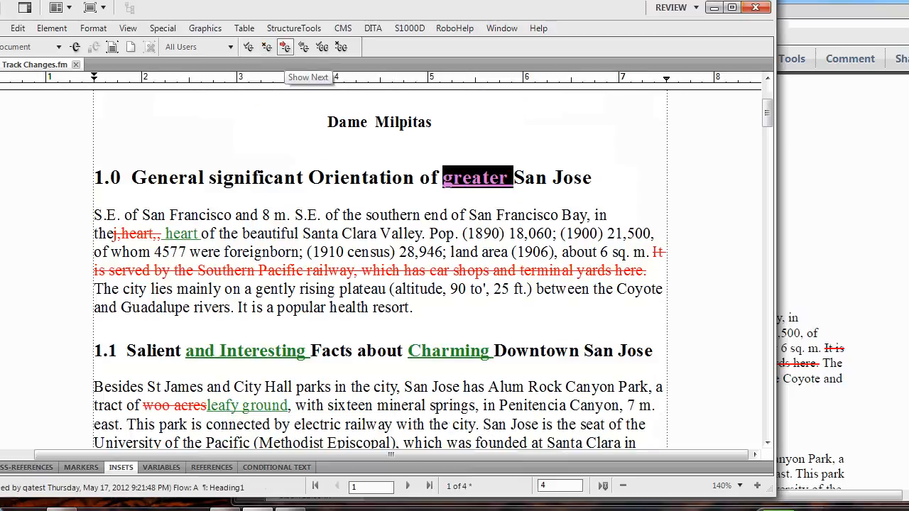
Step through the next tracked changes in section 1.0 up to the deleted sentence about the Southern Pacific railway.
left_click(285, 47)
left_click(285, 47)
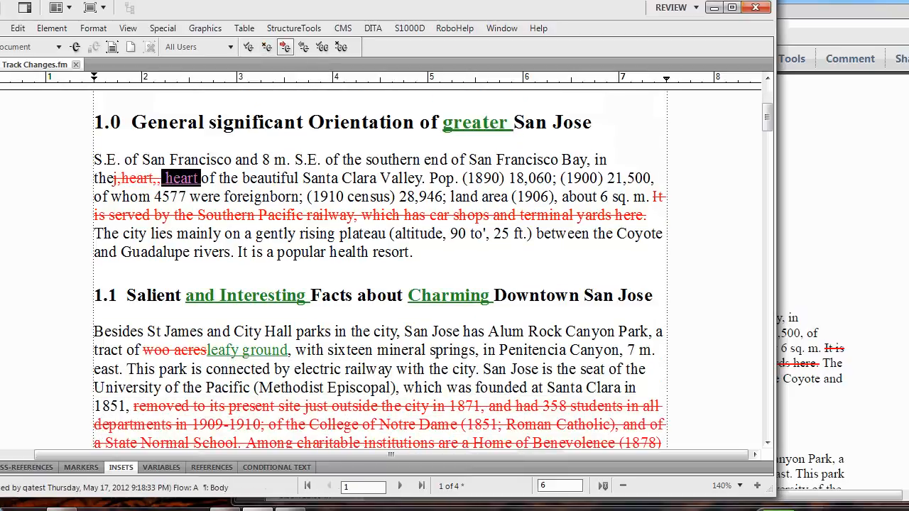
left_click(284, 47)
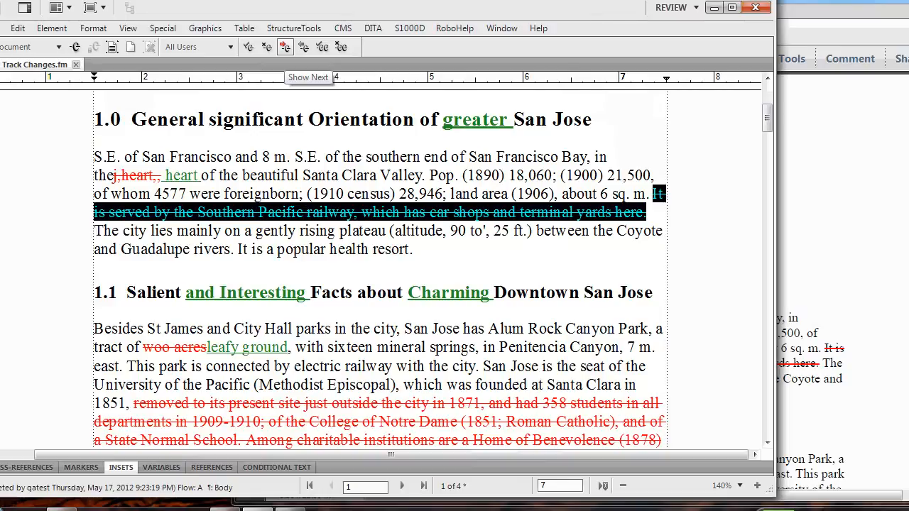
Preview the document with all changes applied, preview the original text without them, and return to the tracked changes view.
left_click(113, 47)
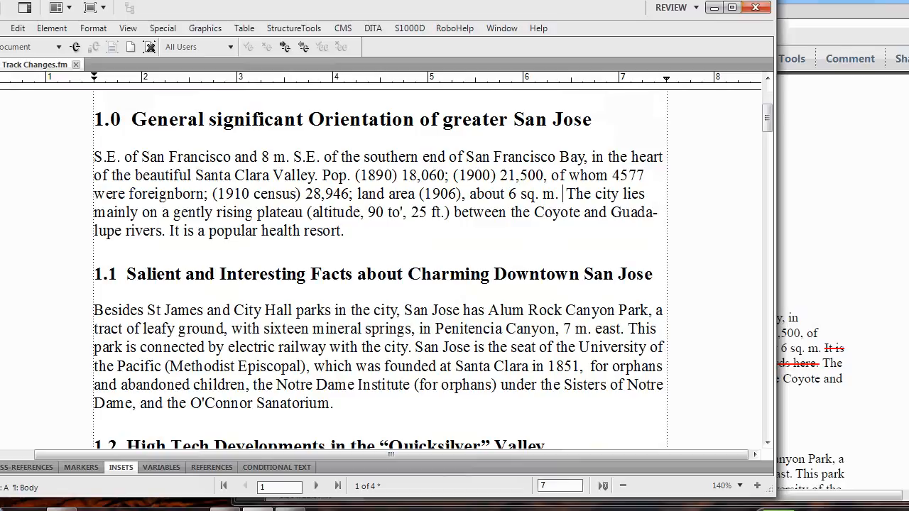
left_click(131, 47)
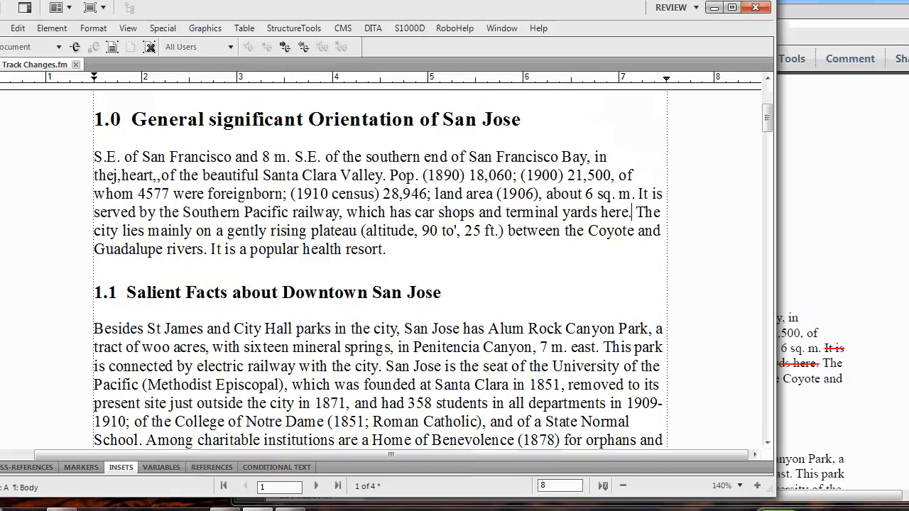
left_click(149, 47)
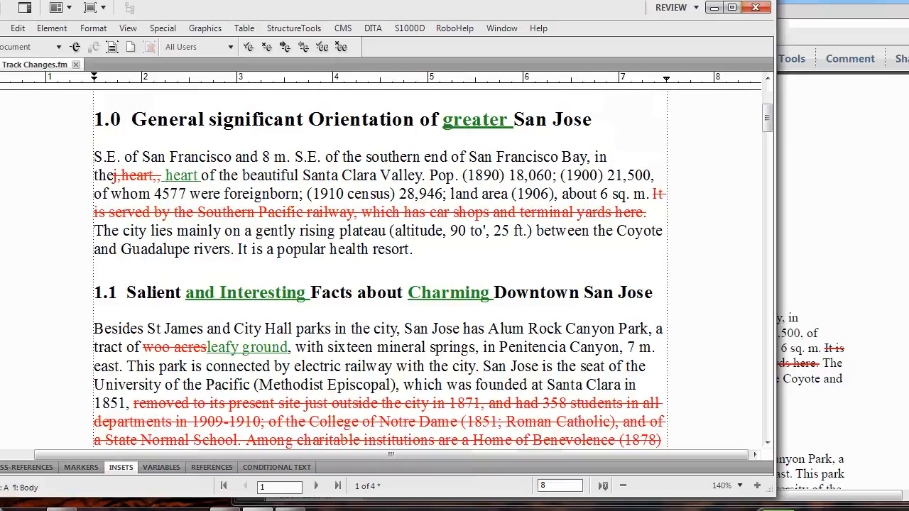
Accept all remaining tracked changes in the document and switch to the marked-up PDF in Acrobat to compare the text.
left_click(322, 47)
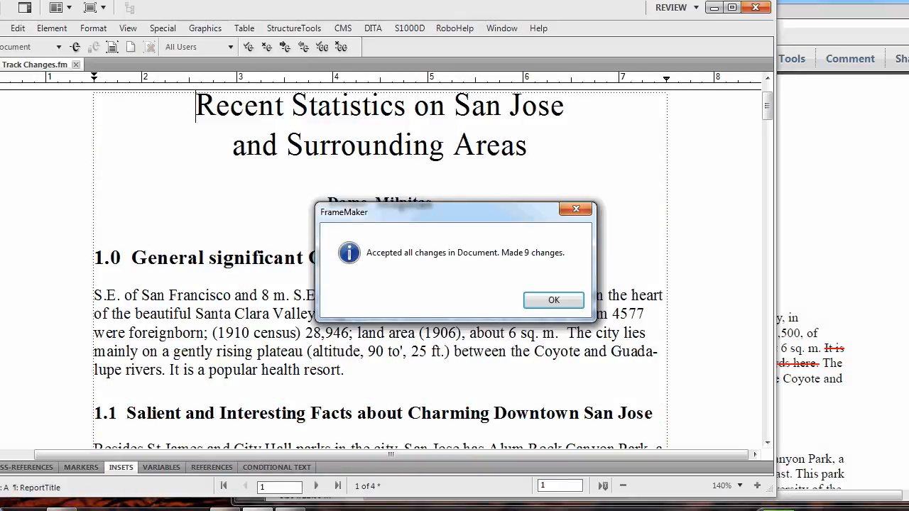
key("Return")
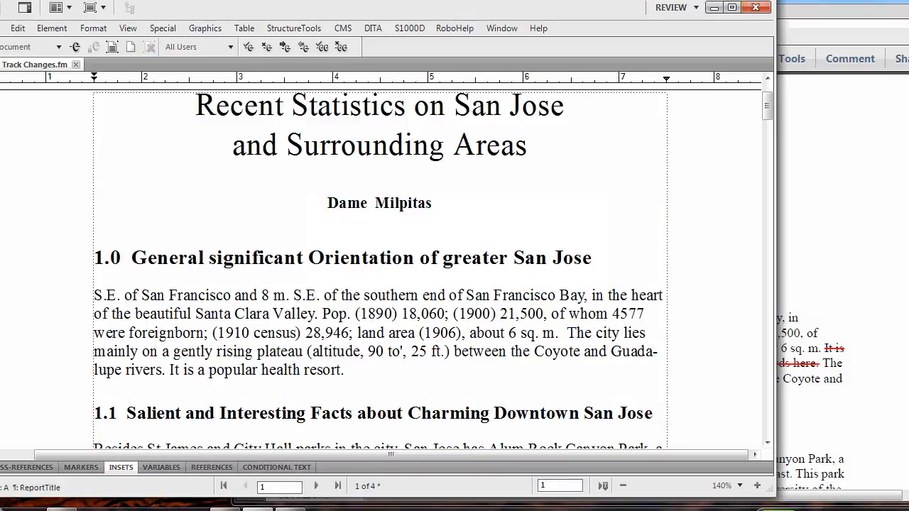
mouse_move(766, 113)
left_mouse_down()
mouse_move(758, 134)
mouse_move(755, 120)
left_mouse_up()
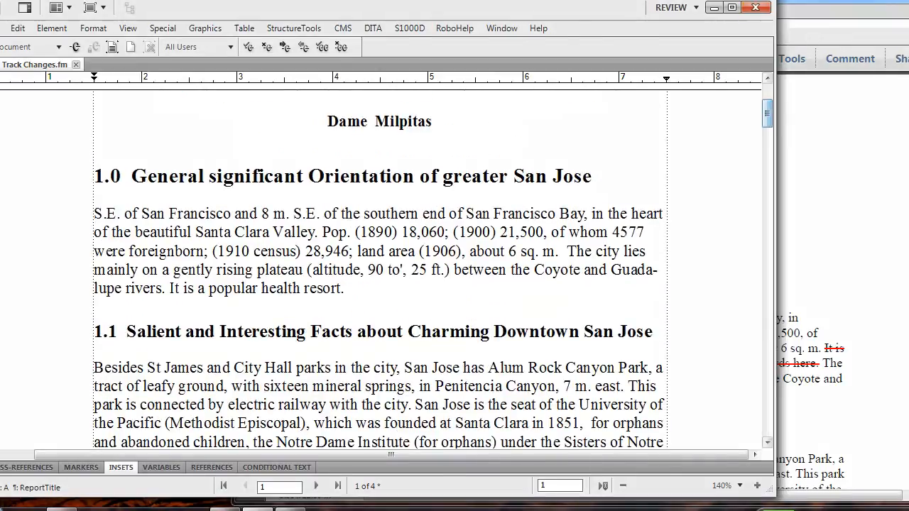
key("alt+Tab")
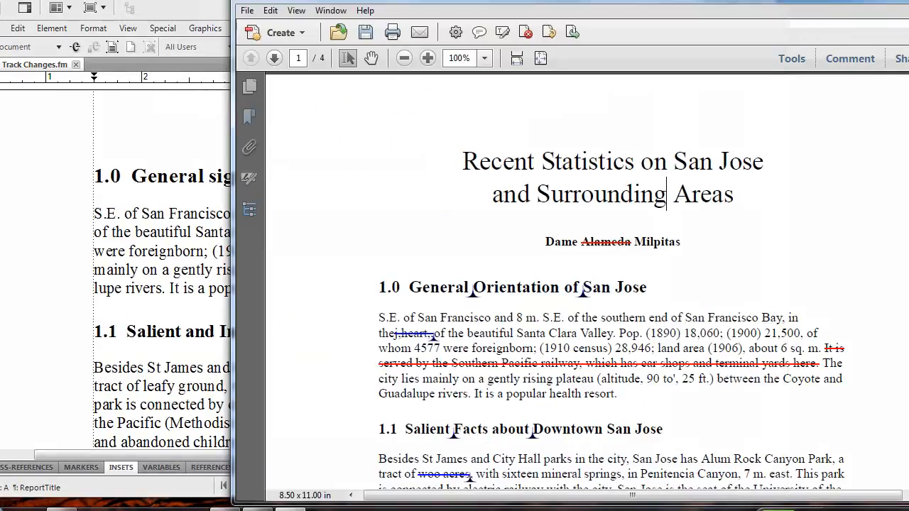